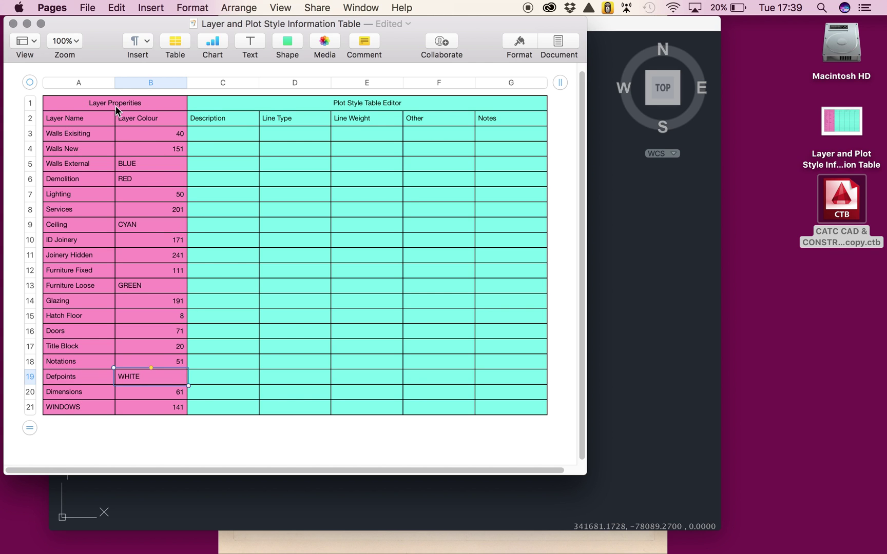
- Switch to AutoCAD, open the acad.ctb plot style table for editing and look through its list of colours
{"action": "left_click", "coordinate": [115, 106]}
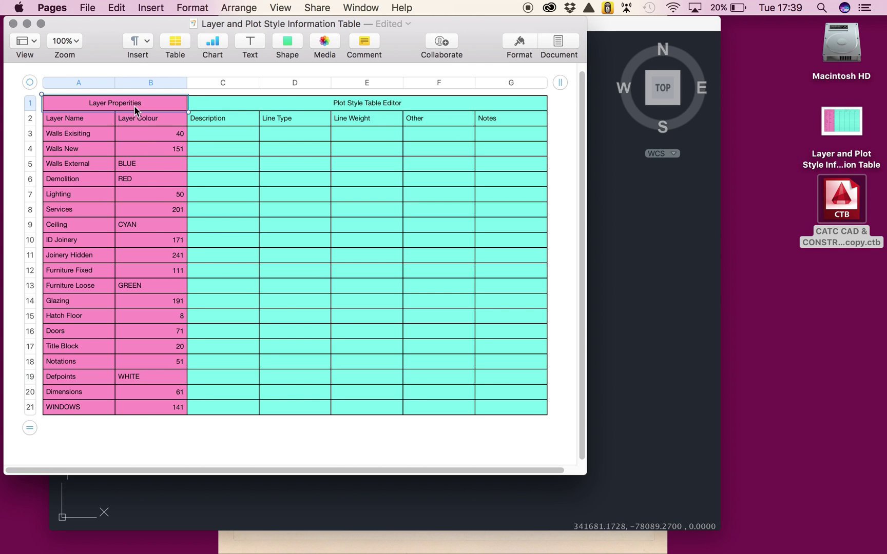
{"action": "left_click", "coordinate": [395, 104]}
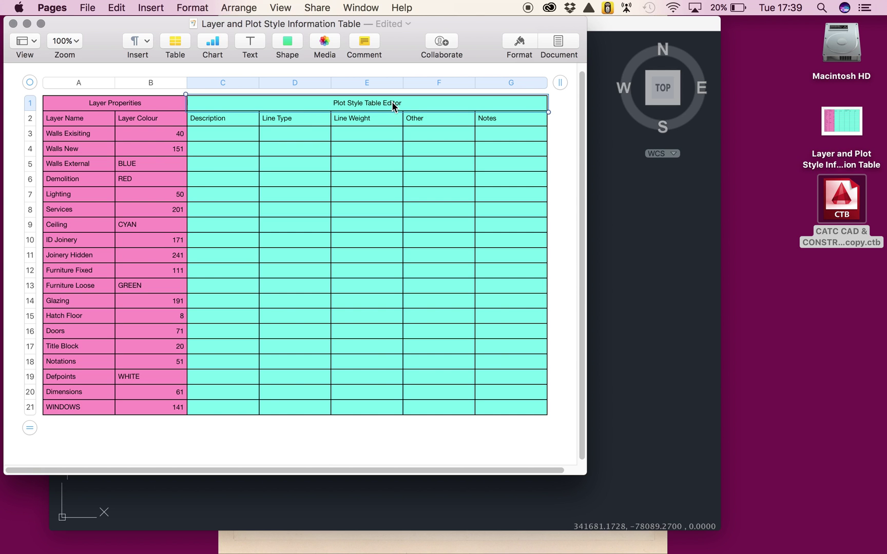
{"action": "left_click", "coordinate": [640, 413]}
{"action": "left_click", "coordinate": [530, 395]}
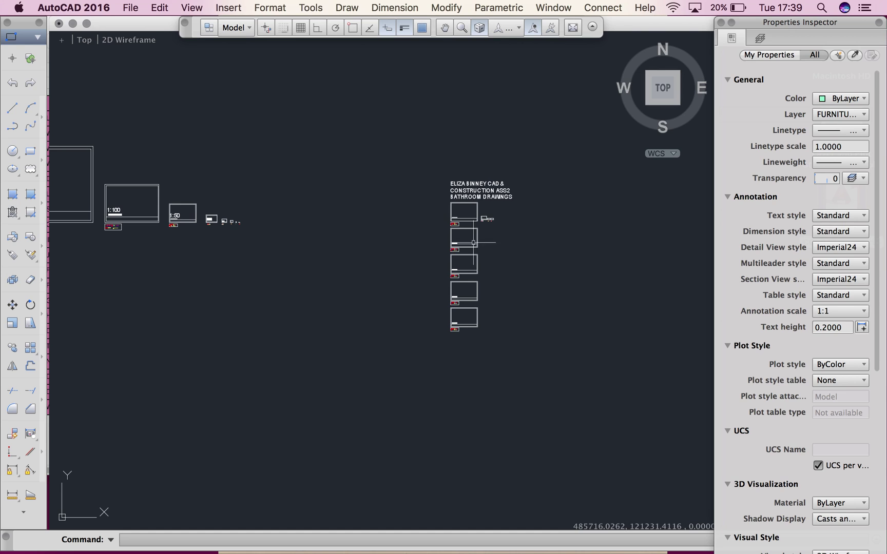
{"action": "left_click", "coordinate": [271, 7]}
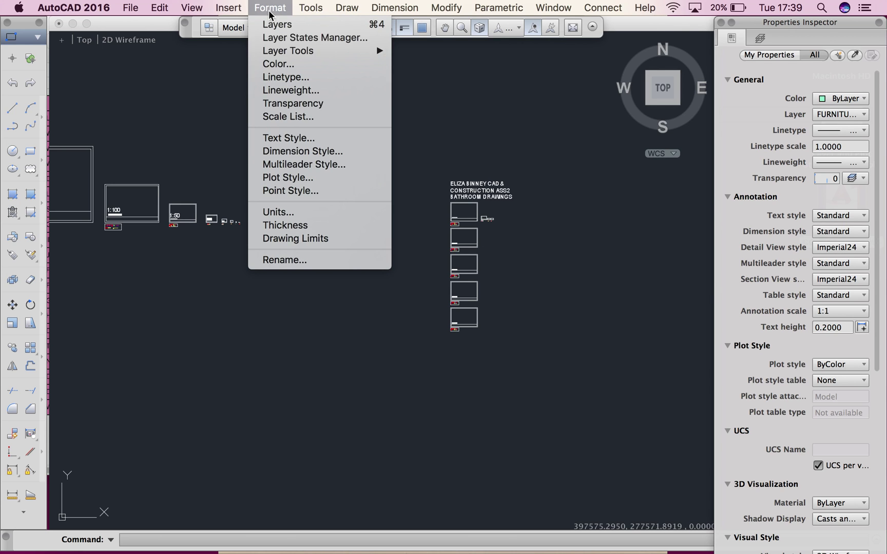
{"action": "left_click", "coordinate": [281, 178]}
{"action": "left_click_drag", "start_coordinate": [396, 128], "coordinate": [329, 146]}
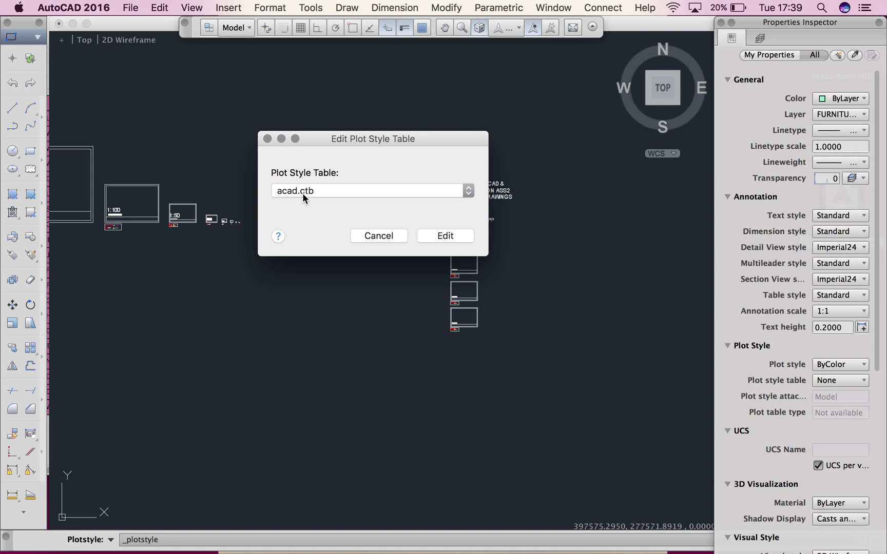
{"action": "left_click", "coordinate": [447, 236]}
{"action": "left_click_drag", "start_coordinate": [468, 175], "coordinate": [359, 75]}
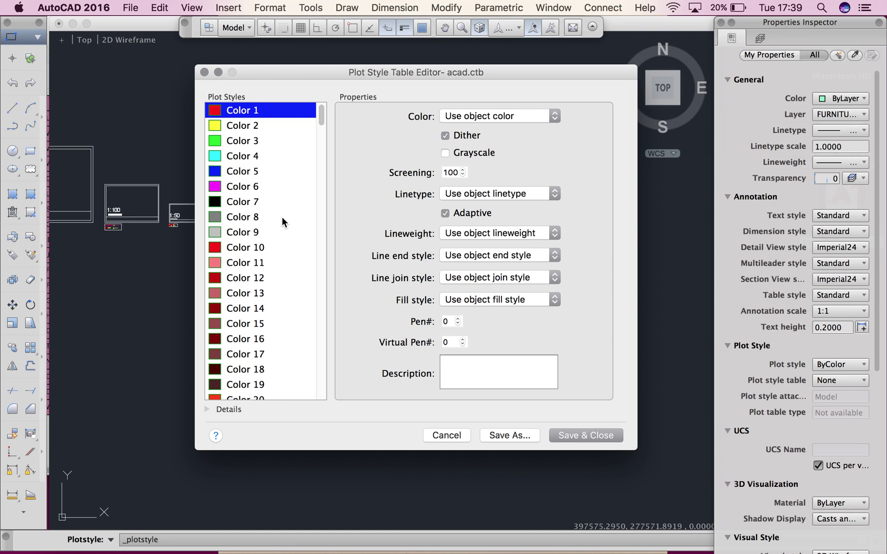
{"action": "scroll", "coordinate": [283, 224], "scroll_direction": "down", "scroll_amount": 20}
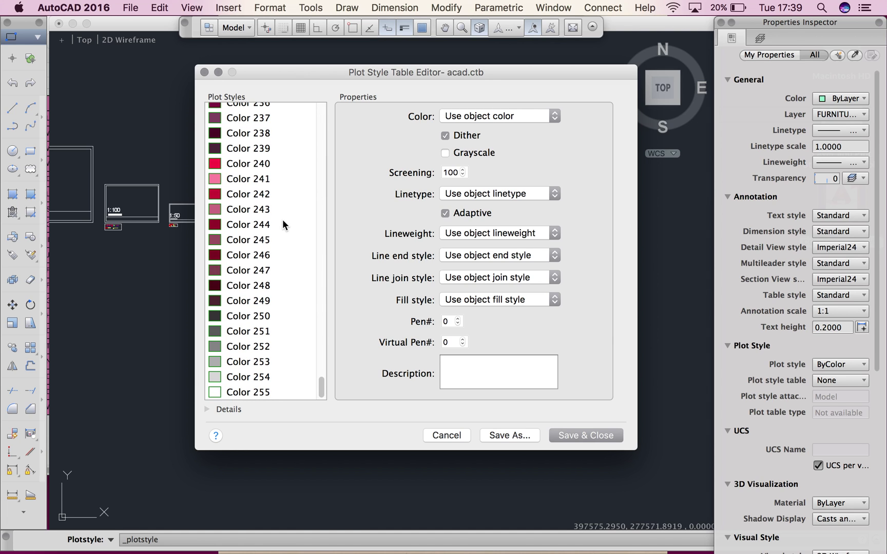
{"action": "scroll", "coordinate": [283, 224], "scroll_direction": "up", "scroll_amount": 20}
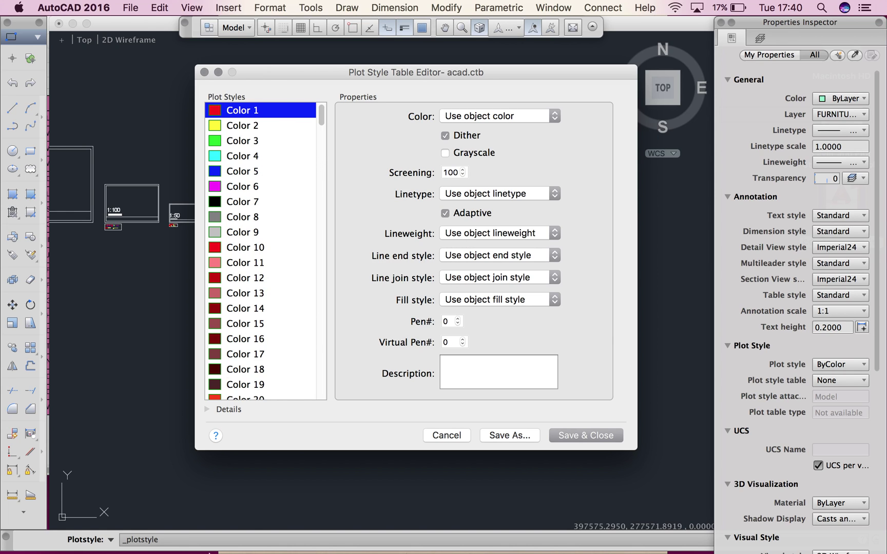
- Check the existing walls layer's colour number in the Pages table, and select plot style Color 40 in AutoCAD
{"action": "left_click", "coordinate": [406, 504]}
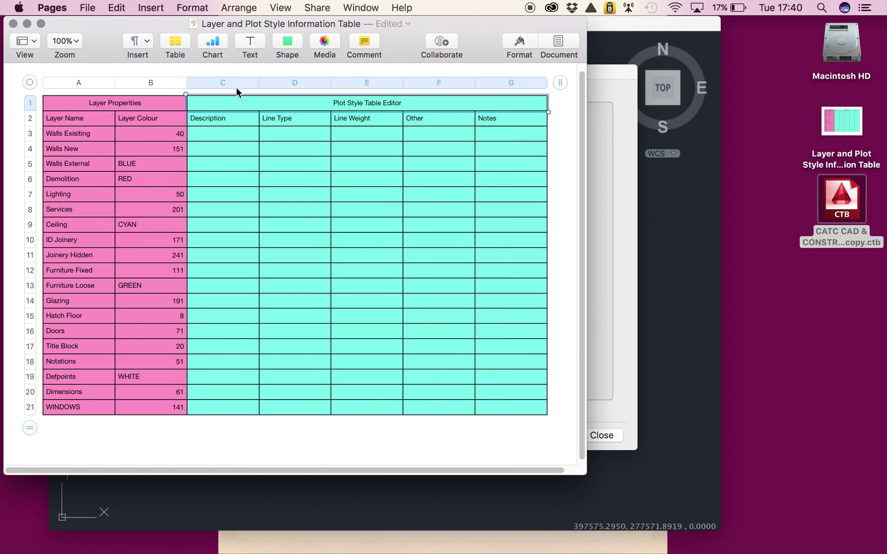
{"action": "left_click", "coordinate": [98, 132]}
{"action": "left_click", "coordinate": [177, 137]}
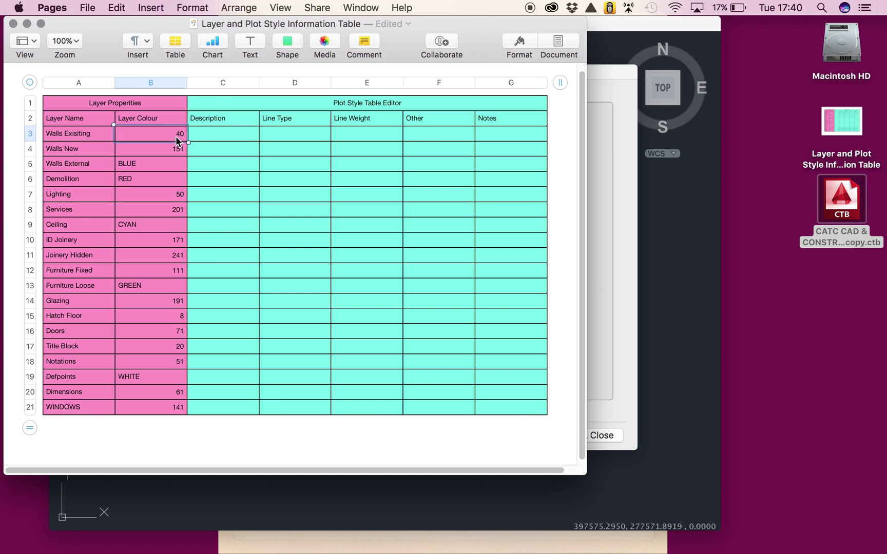
{"action": "left_click", "coordinate": [611, 258]}
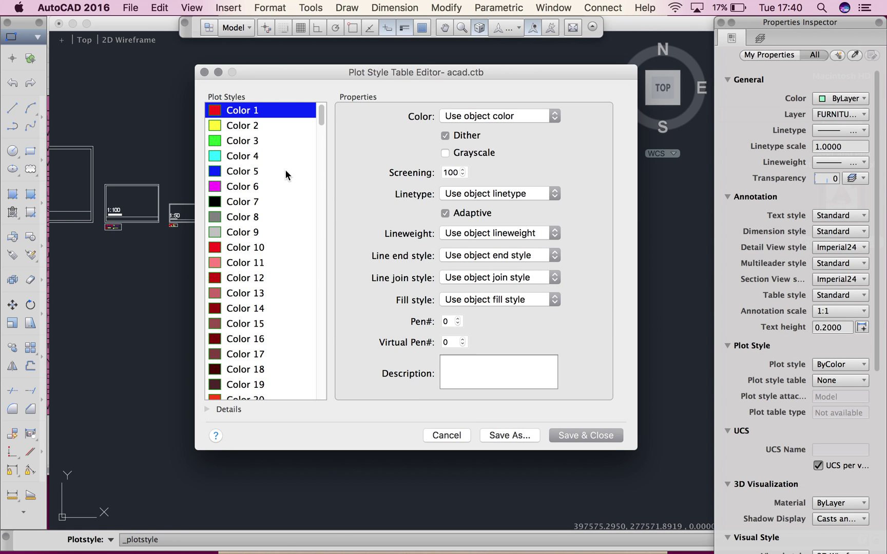
{"action": "scroll", "coordinate": [259, 168], "scroll_direction": "down", "scroll_amount": 10}
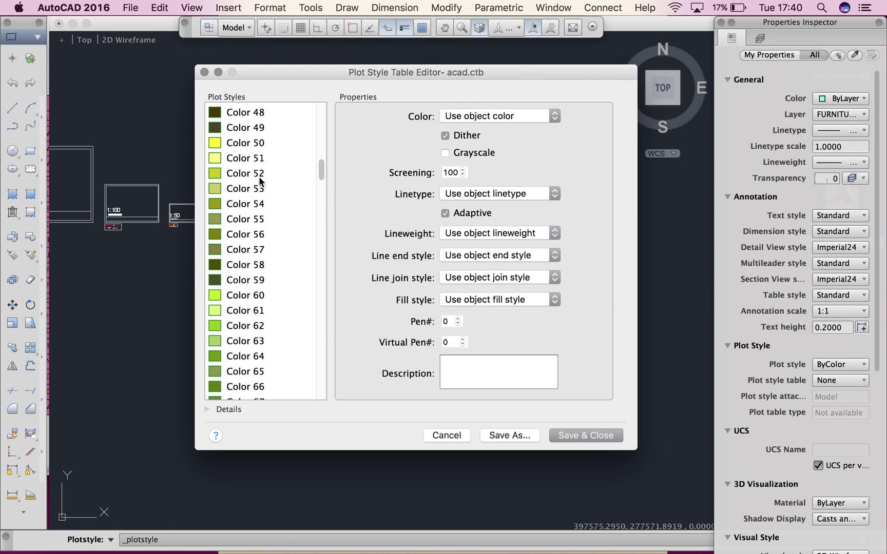
{"action": "scroll", "coordinate": [259, 179], "scroll_direction": "up", "scroll_amount": 5}
{"action": "left_click", "coordinate": [257, 259]}
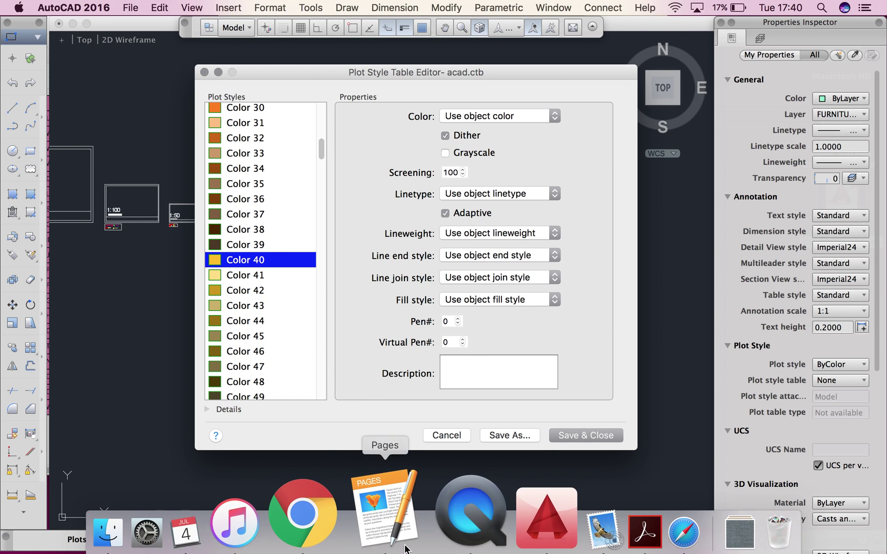
- Set Color 40's description to Walls Existing, checking the layer name against the Pages table
{"action": "left_click", "coordinate": [384, 529]}
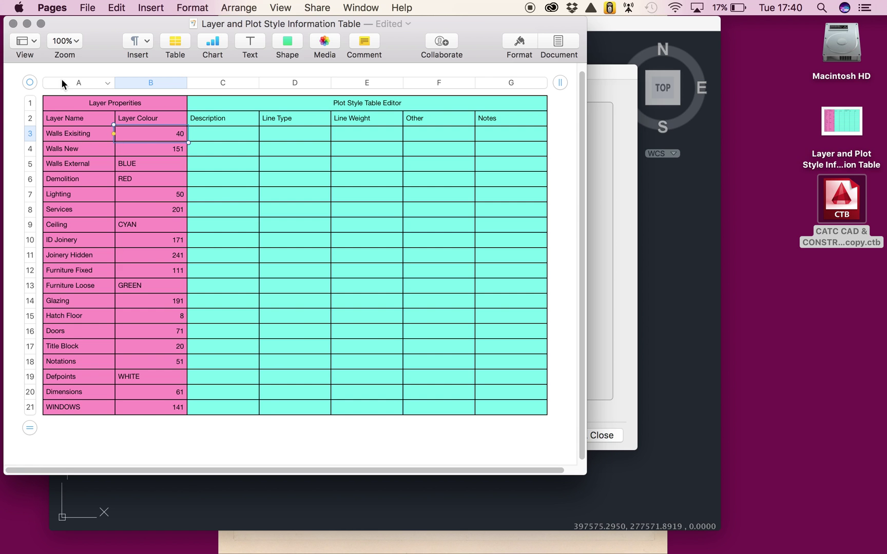
{"action": "left_click", "coordinate": [28, 24]}
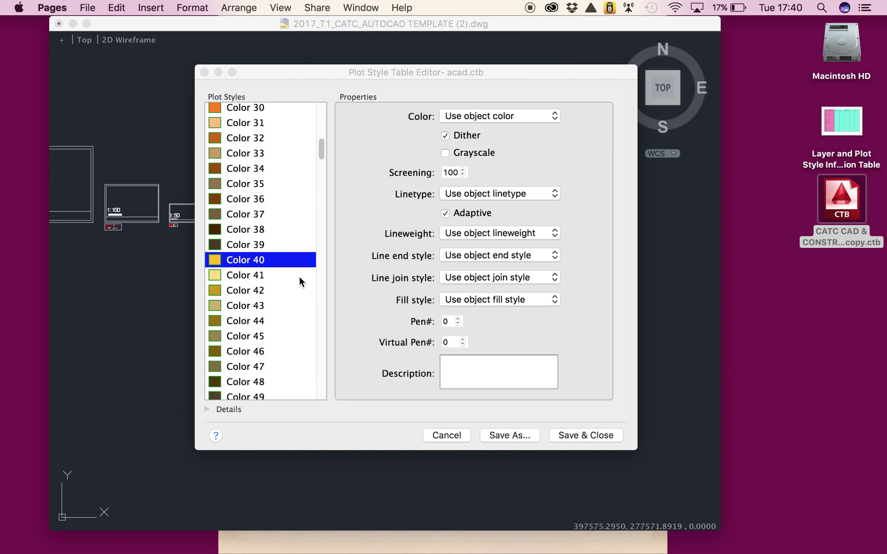
{"action": "left_click", "coordinate": [467, 372]}
{"action": "left_click", "coordinate": [466, 372]}
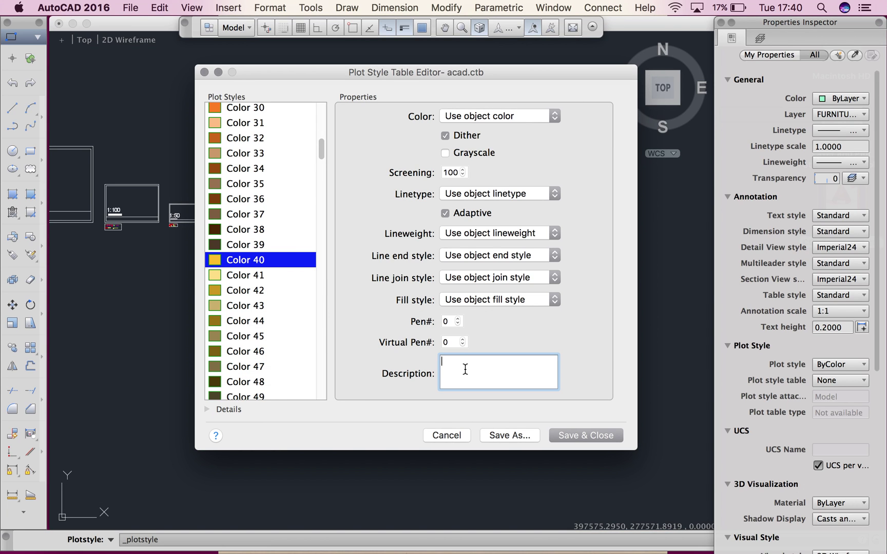
{"action": "type", "text": "Walls New"}
{"action": "mouse_move", "coordinate": [421, 544]}
{"action": "left_click", "coordinate": [390, 513]}
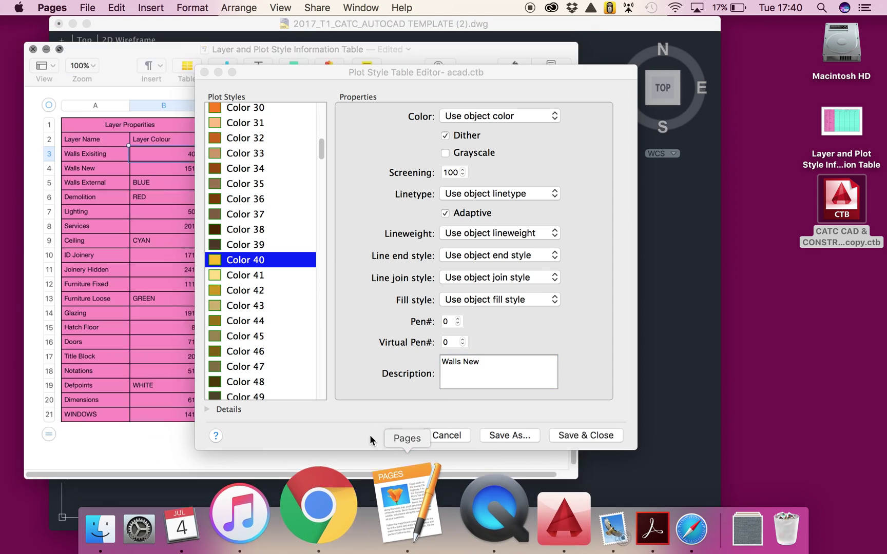
{"action": "left_click", "coordinate": [25, 22]}
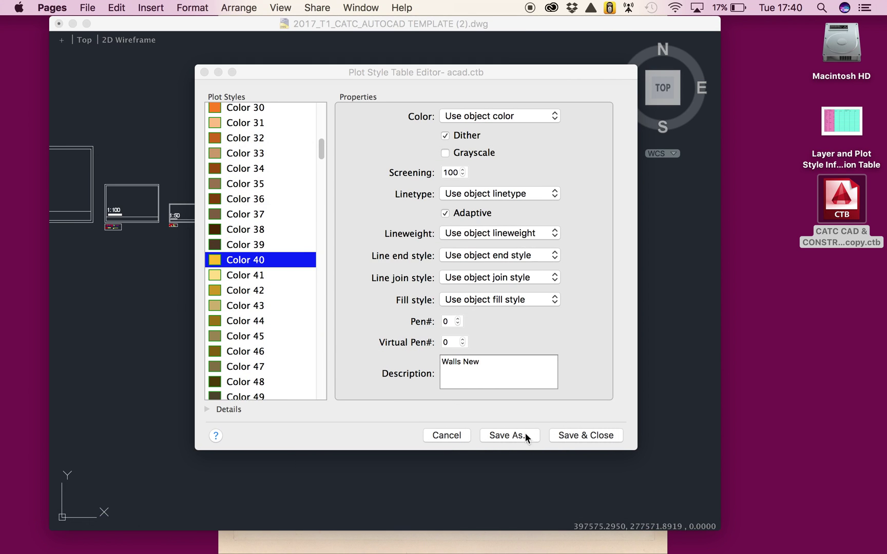
{"action": "left_click", "coordinate": [490, 362]}
{"action": "type", "text": "Existing"}
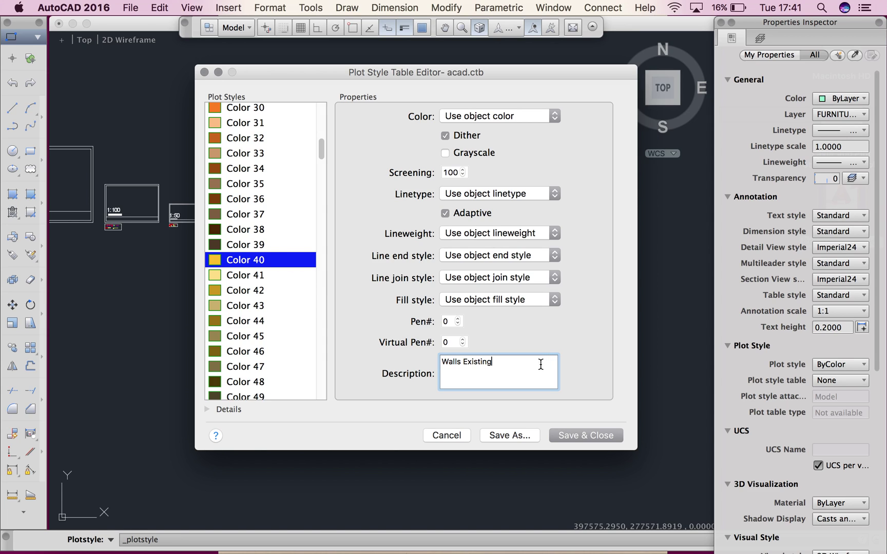
- Set Color 40 to plot in grayscale with a Solid linetype and a 0.4000 mm lineweight
{"action": "left_click", "coordinate": [448, 154]}
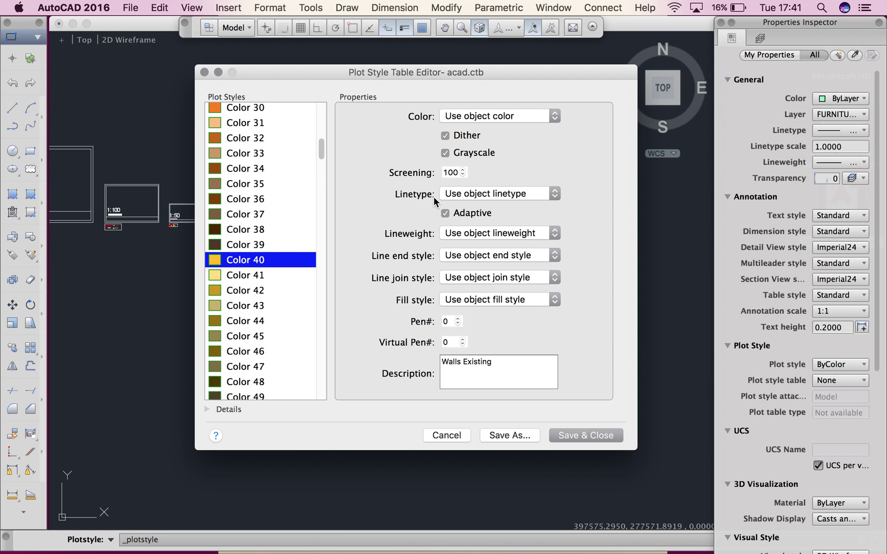
{"action": "left_click", "coordinate": [454, 194]}
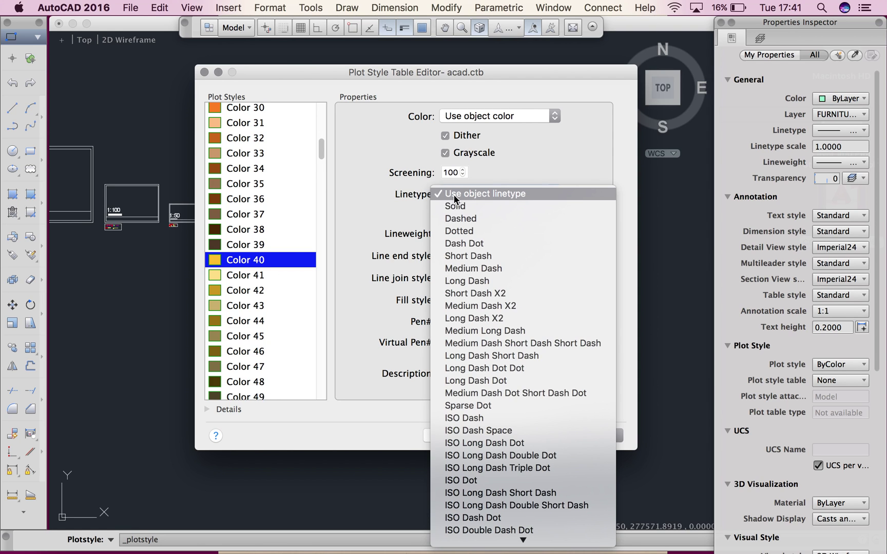
{"action": "left_click", "coordinate": [455, 203]}
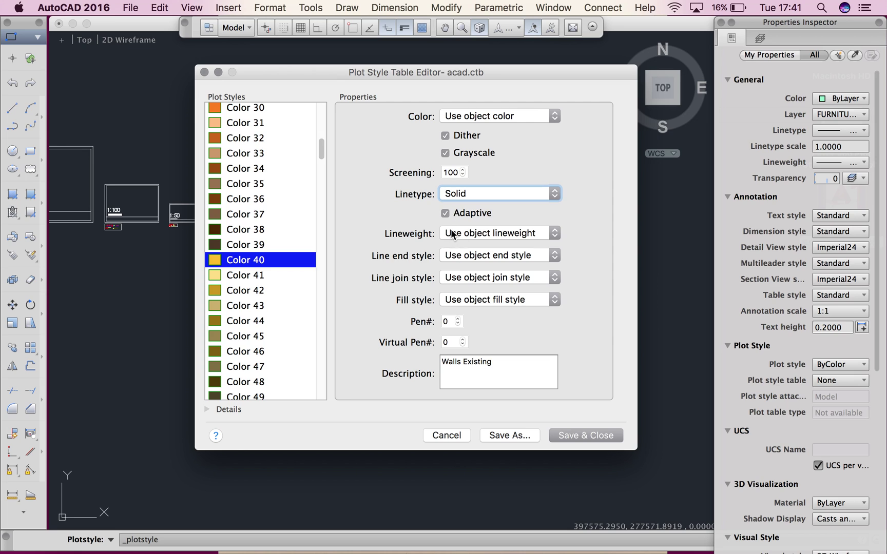
{"action": "left_click", "coordinate": [463, 234]}
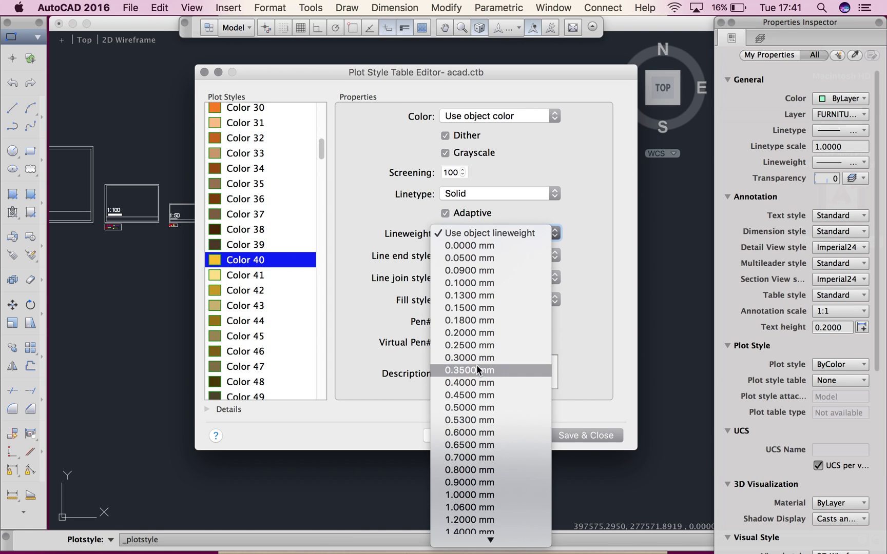
{"action": "left_click", "coordinate": [475, 383]}
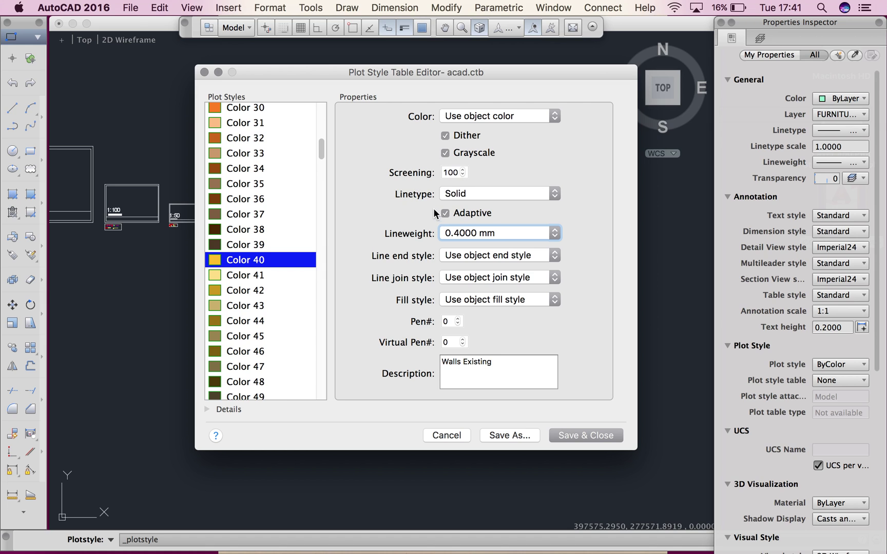
- Switch to Pages and fill in the first layer row with description "Walls Exisintg" and line type Solid
{"action": "mouse_move", "coordinate": [340, 518]}
{"action": "left_click", "coordinate": [383, 517]}
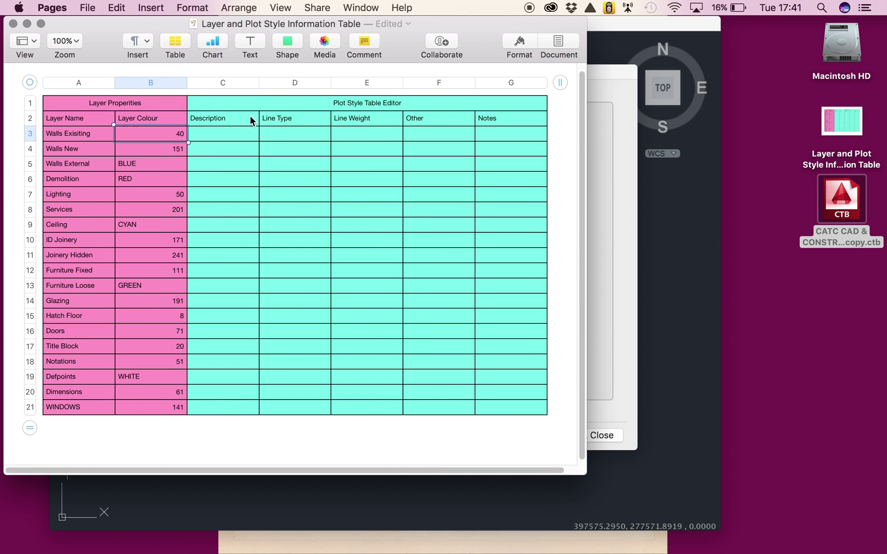
{"action": "left_click", "coordinate": [240, 129]}
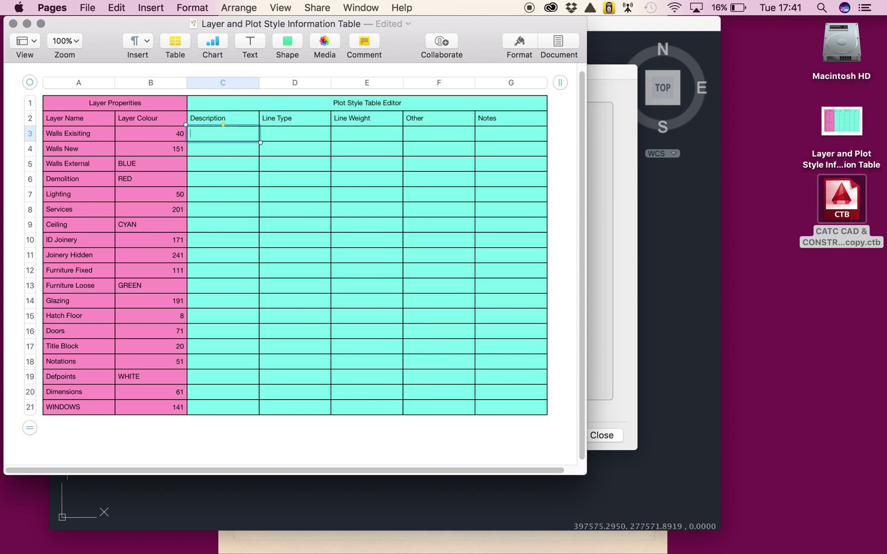
{"action": "type", "text": "Walls Exisintg"}
{"action": "key", "text": "Tab"}
{"action": "type", "text": "Solid"}
{"action": "key", "text": "Tab"}
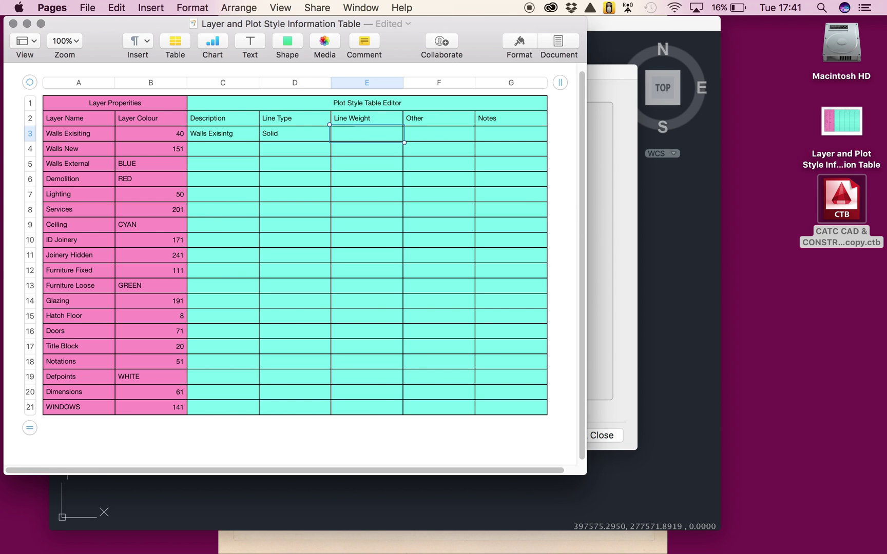
- Enter 0.4 as the line weight in the existing walls row
{"action": "type", "text": ").4"}
{"action": "key", "text": "BackSpace"}
{"action": "key", "text": "BackSpace"}
{"action": "key", "text": "BackSpace"}
{"action": "type", "text": "0.4"}
{"action": "key", "text": "Tab"}
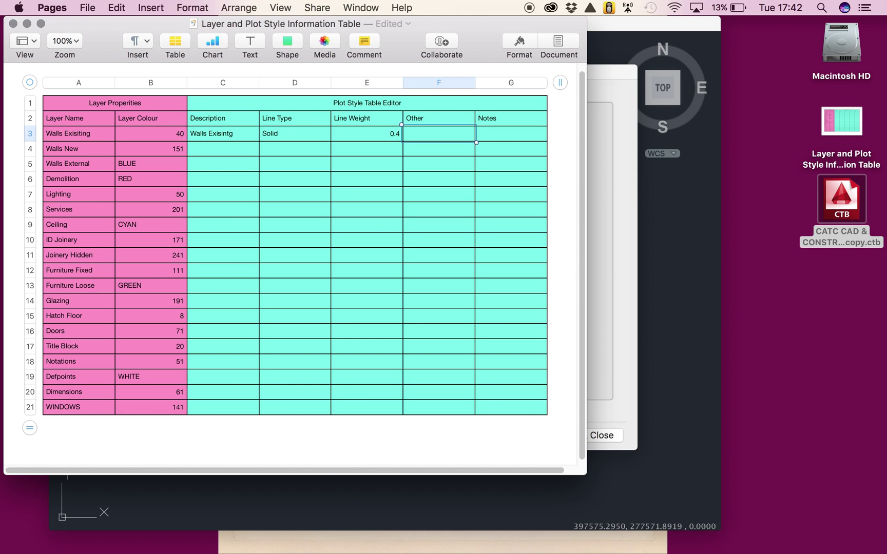
- Enter Greyscale Ticked under Other and a dash under Notes in the existing walls row
{"action": "type", "text": "Greyscale Ticked"}
{"action": "key", "text": "Tab"}
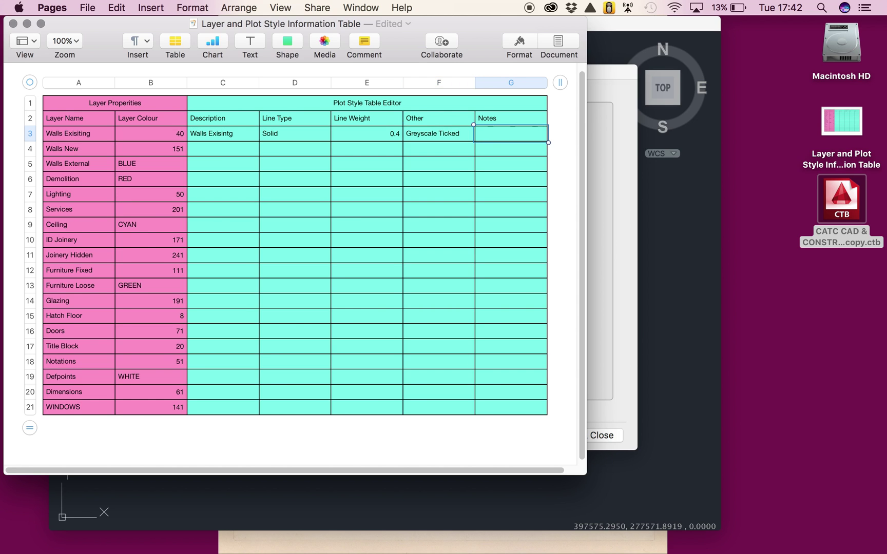
{"action": "type", "text": "-"}
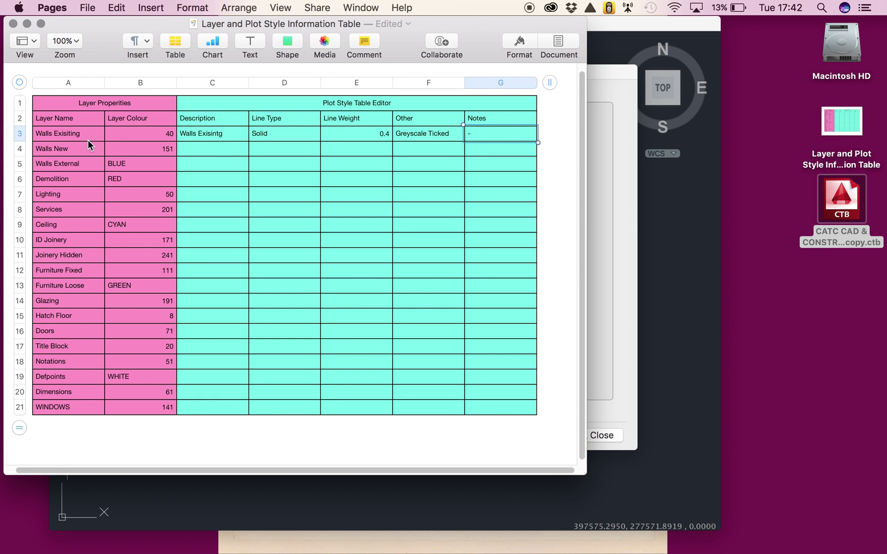
- Switch back to AutoCAD and set the description of plot style Color 151 to Walls New
{"action": "left_click", "coordinate": [195, 150]}
{"action": "left_click", "coordinate": [627, 265]}
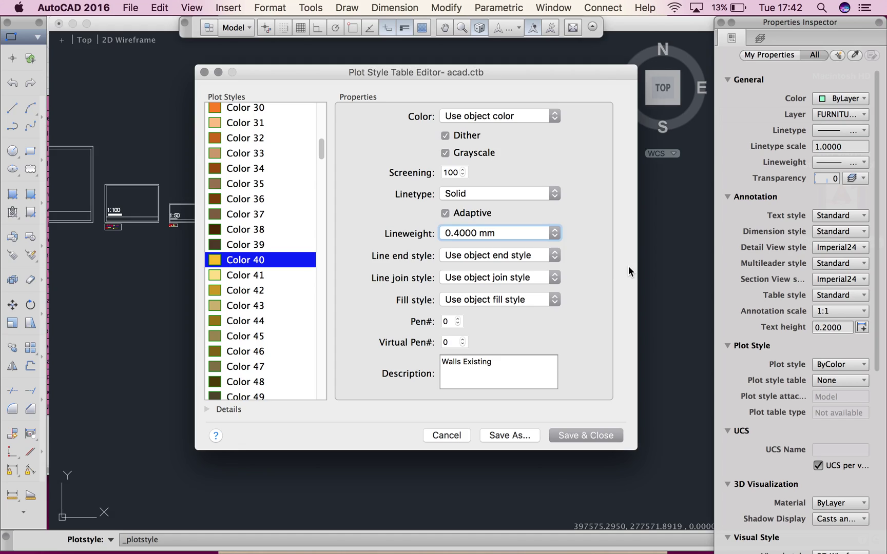
{"action": "scroll", "coordinate": [254, 267], "scroll_direction": "up", "scroll_amount": 10}
{"action": "scroll", "coordinate": [256, 264], "scroll_direction": "down", "scroll_amount": 20}
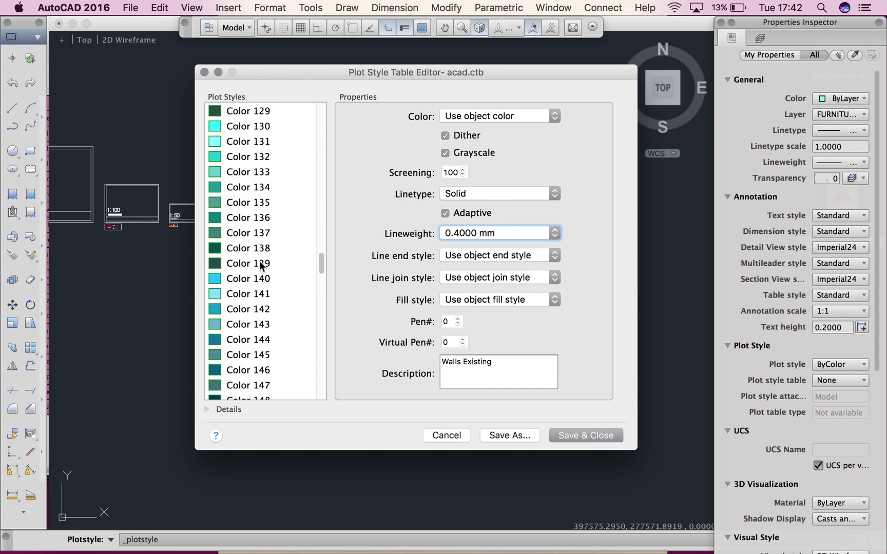
{"action": "left_click", "coordinate": [269, 222]}
{"action": "left_click", "coordinate": [501, 363]}
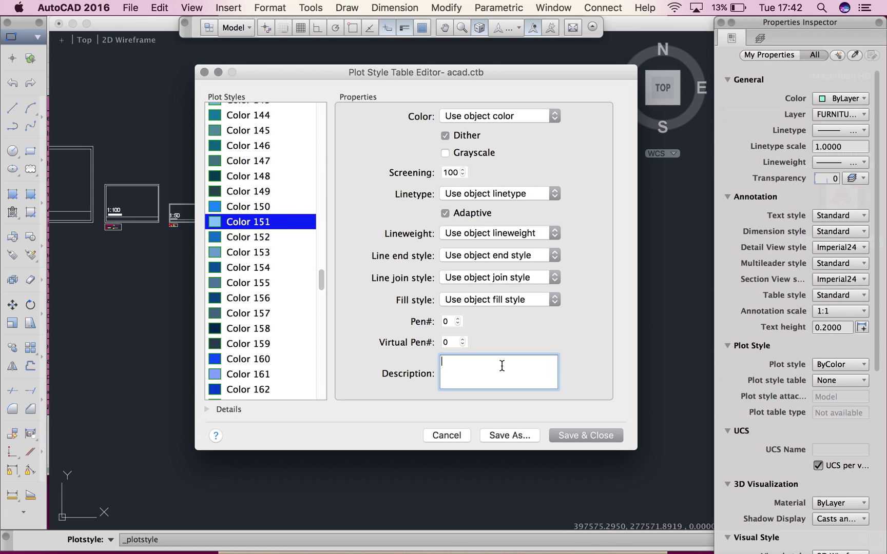
{"action": "type", "text": "Walls New"}
- Set plot style Color 151 to Grayscale with linetype Solid and a lineweight of 0.3000 mm
{"action": "left_click", "coordinate": [445, 153]}
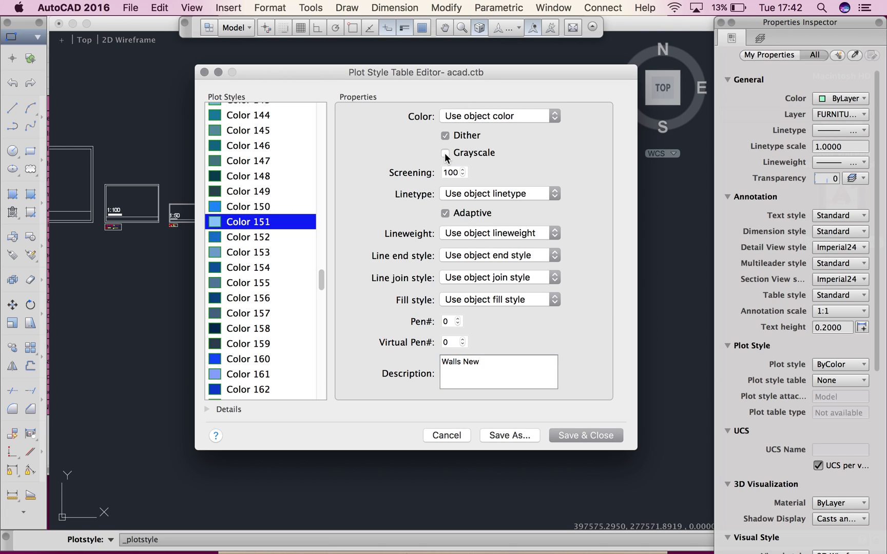
{"action": "left_click", "coordinate": [453, 196]}
{"action": "left_click", "coordinate": [454, 206]}
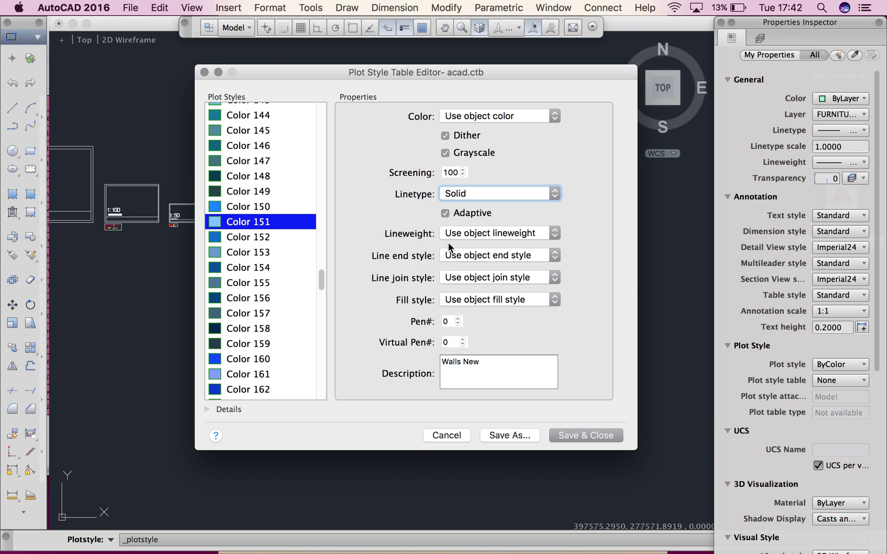
{"action": "left_click", "coordinate": [458, 232]}
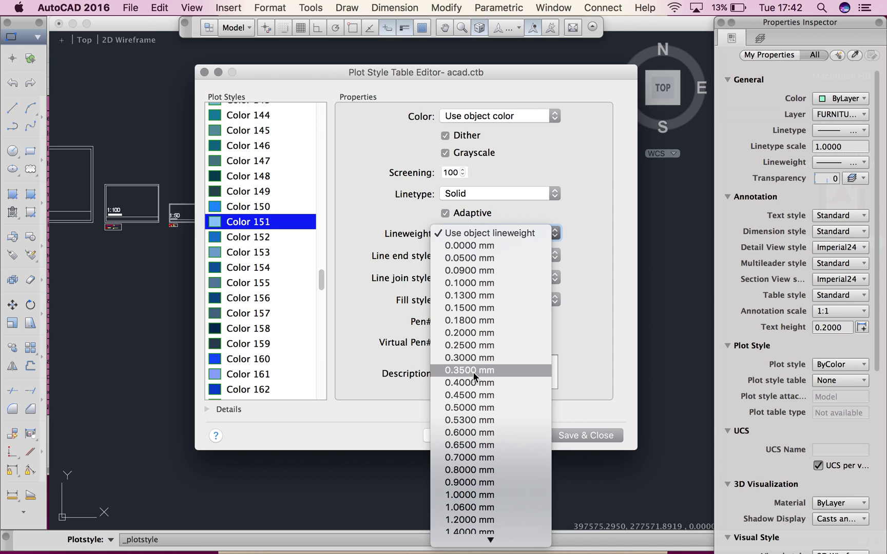
{"action": "key", "text": "Escape"}
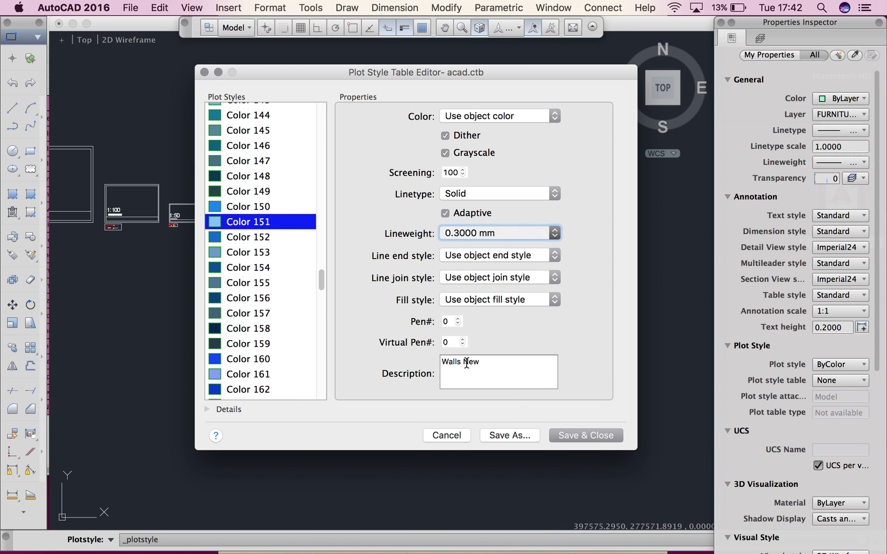
- Switch to Pages and fill in the new walls row with description Walls New and line type Solid
{"action": "mouse_move", "coordinate": [361, 543]}
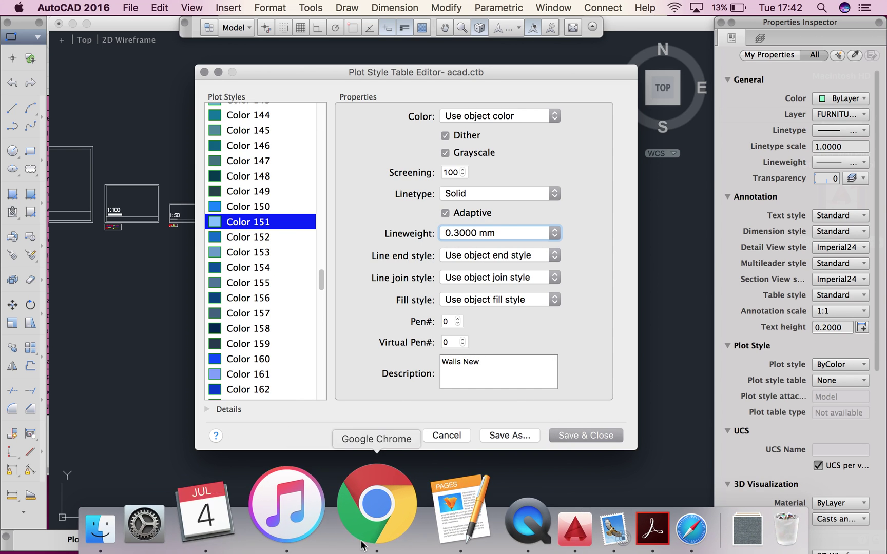
{"action": "left_click", "coordinate": [461, 511]}
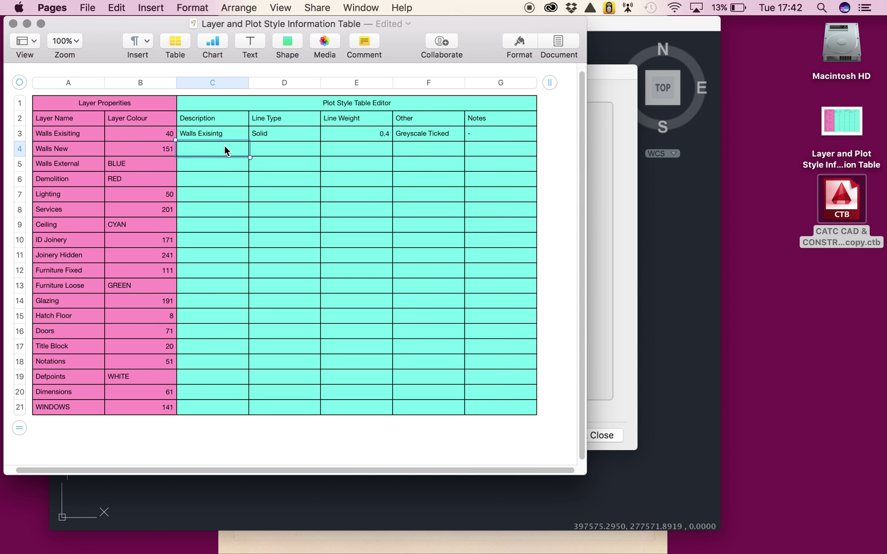
{"action": "type", "text": "Walls New"}
{"action": "key", "text": "Tab"}
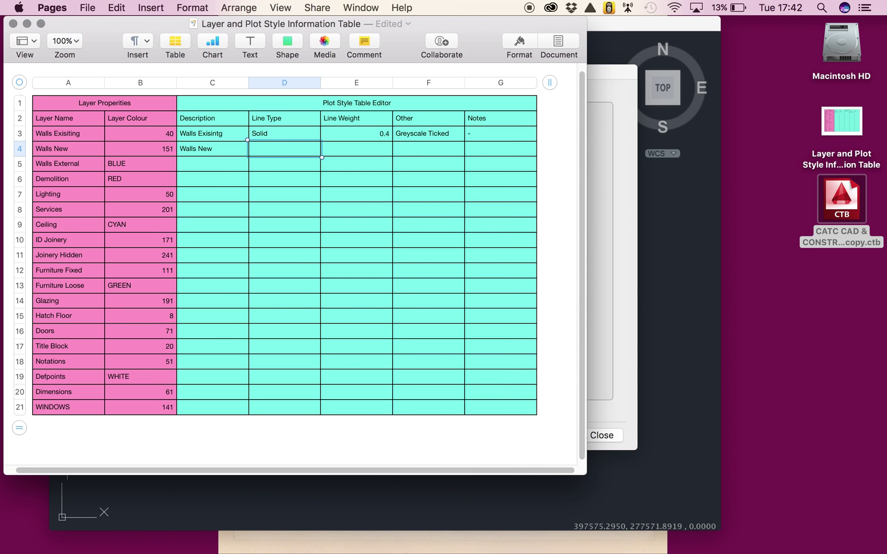
{"action": "type", "text": "Solid"}
{"action": "key", "text": "Tab"}
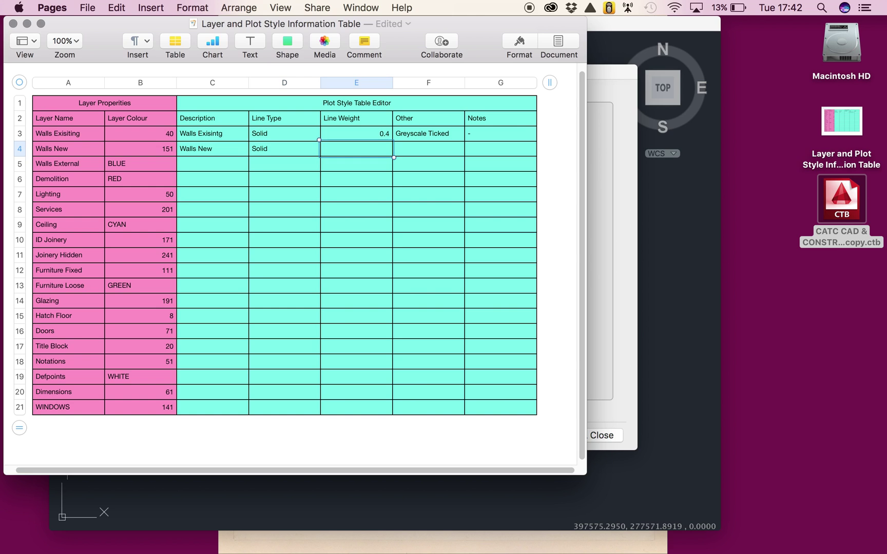
- Complete the new walls row with line weight 0.3, Greyscale Ticked under Other and a dash under Notes
{"action": "type", "text": "0.3"}
{"action": "key", "text": "Tab"}
{"action": "type", "text": "eyscae"}
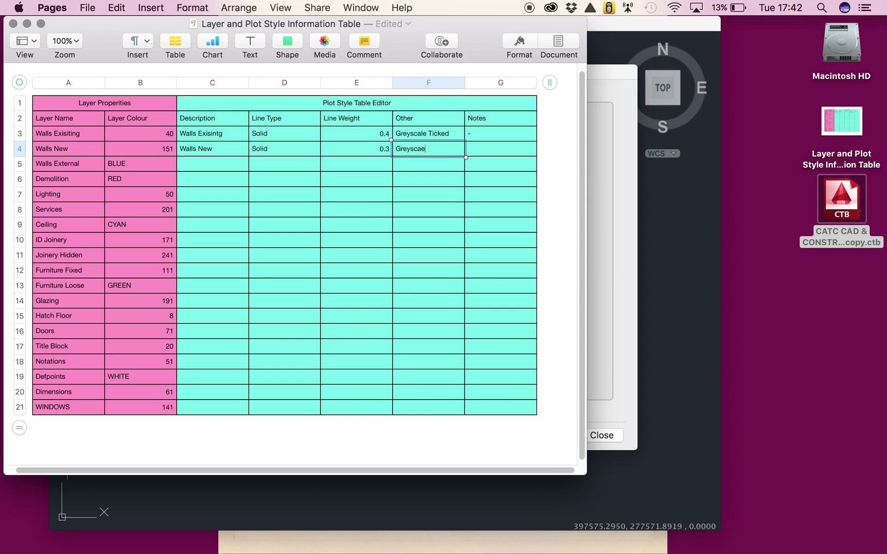
{"action": "key", "text": "BackSpace"}
{"action": "type", "text": "le Ticked"}
{"action": "key", "text": "Tab"}
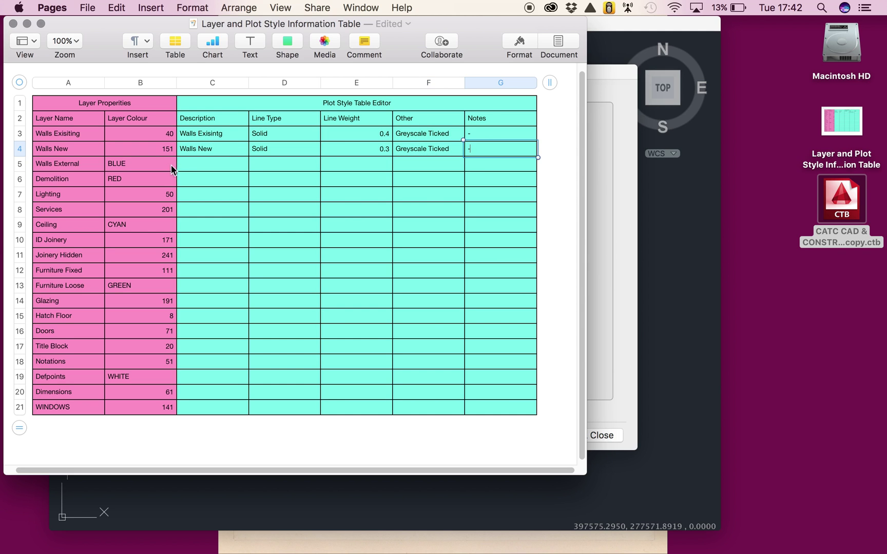
- Switch back to AutoCAD and save a copy of the plot style table as CADCLIPSPLOT STYLE in the Plot Styles folder
{"action": "left_click", "coordinate": [128, 169]}
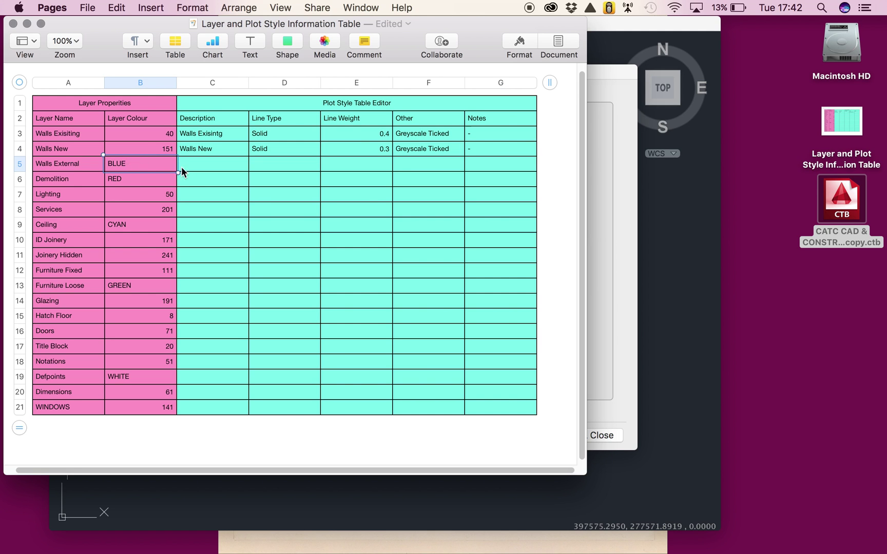
{"action": "left_click", "coordinate": [618, 221]}
{"action": "scroll", "coordinate": [257, 175], "scroll_direction": "up", "scroll_amount": 15}
{"action": "scroll", "coordinate": [255, 198], "scroll_direction": "up", "scroll_amount": 12}
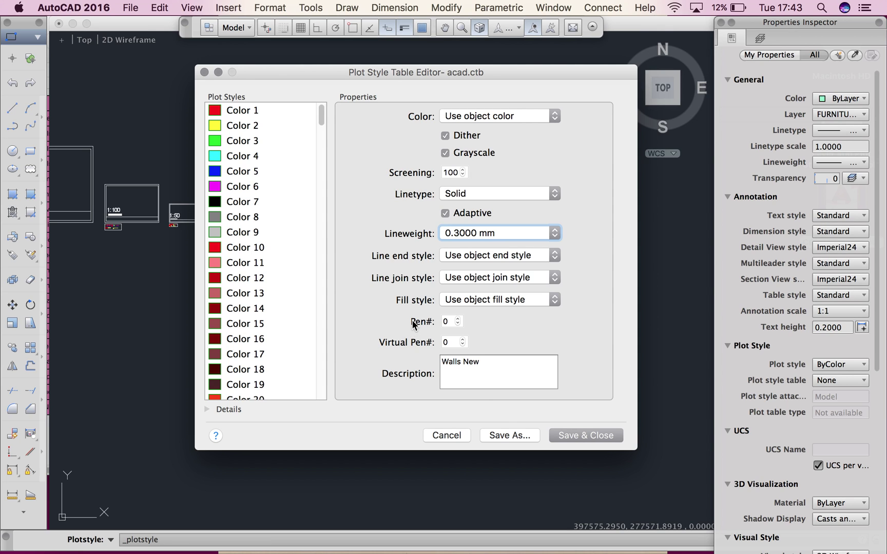
{"action": "left_click", "coordinate": [508, 434]}
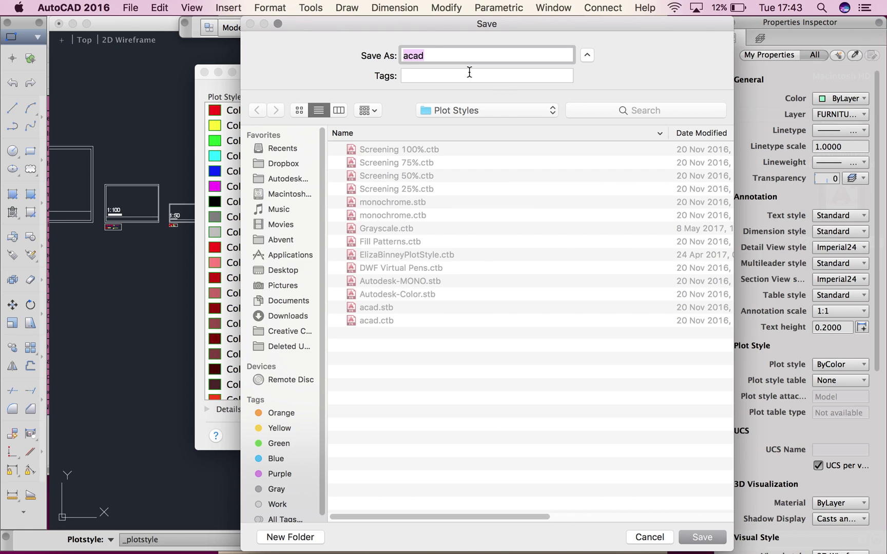
{"action": "left_click_drag", "start_coordinate": [461, 20], "coordinate": [377, 21]}
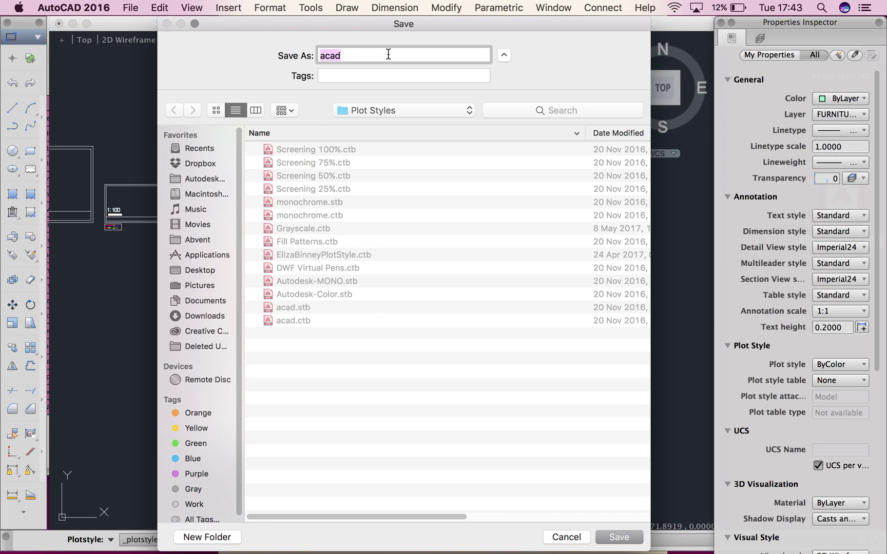
{"action": "type", "text": "CADCLIPSPLOT STYLE"}
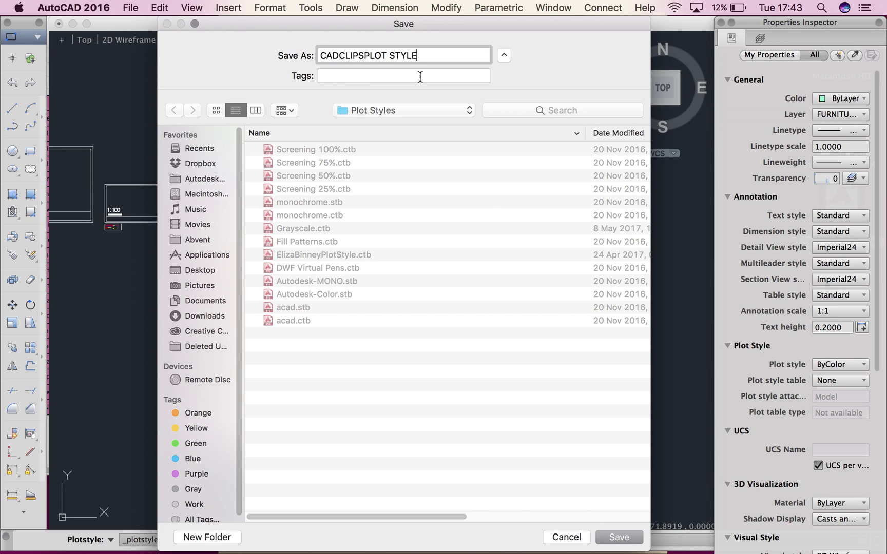
{"action": "left_click", "coordinate": [619, 536]}
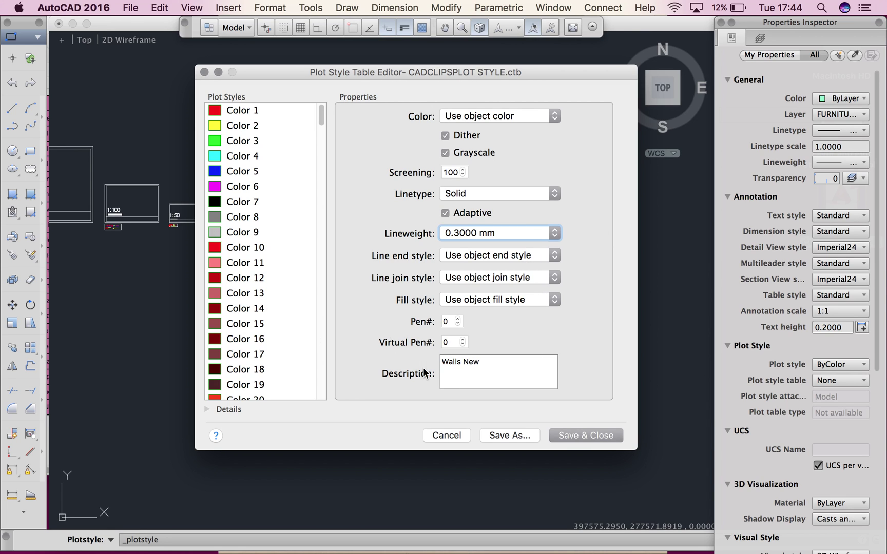
- Save and close the plot style table, and dismiss the Edit Plot Style Table dialog
{"action": "left_click", "coordinate": [585, 436]}
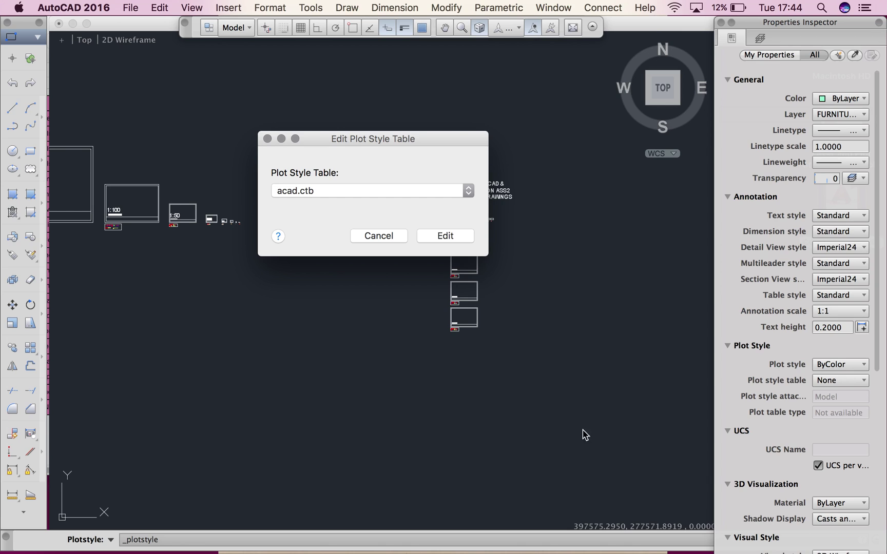
{"action": "left_click_drag", "start_coordinate": [351, 139], "coordinate": [407, 90]}
{"action": "left_click", "coordinate": [430, 188]}
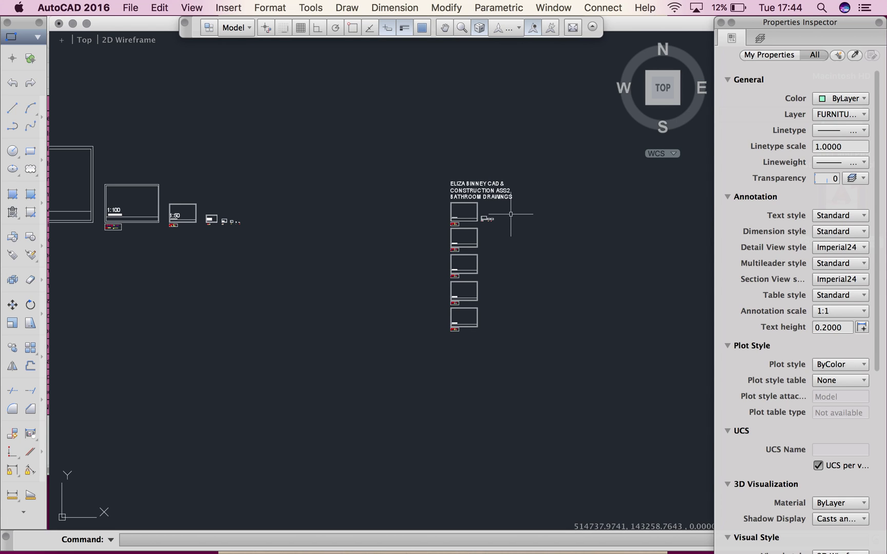
- Open the plot style table CADCLIPSPLOT STYLE.ctb for editing
{"action": "left_click", "coordinate": [267, 8]}
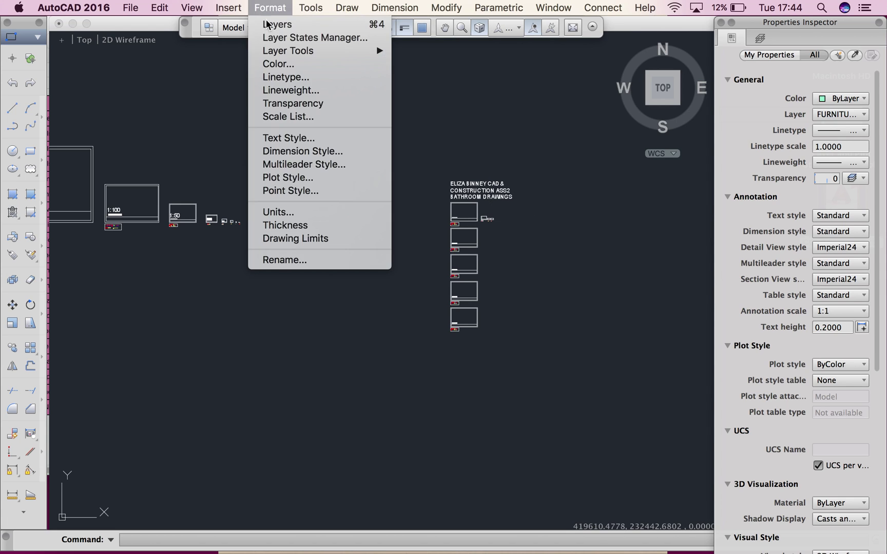
{"action": "left_click", "coordinate": [282, 179]}
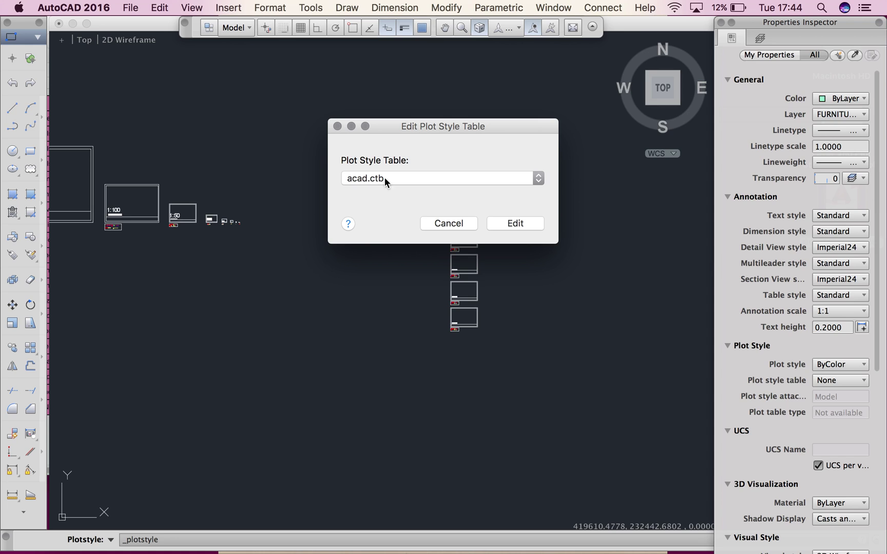
{"action": "left_click", "coordinate": [407, 180]}
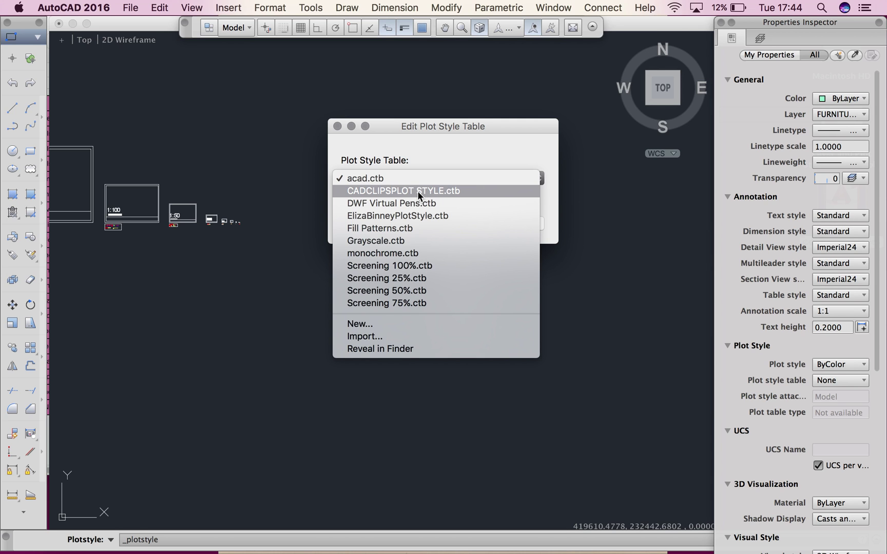
{"action": "left_click", "coordinate": [417, 191]}
{"action": "left_click", "coordinate": [523, 223]}
{"action": "left_click_drag", "start_coordinate": [513, 194], "coordinate": [330, 76]}
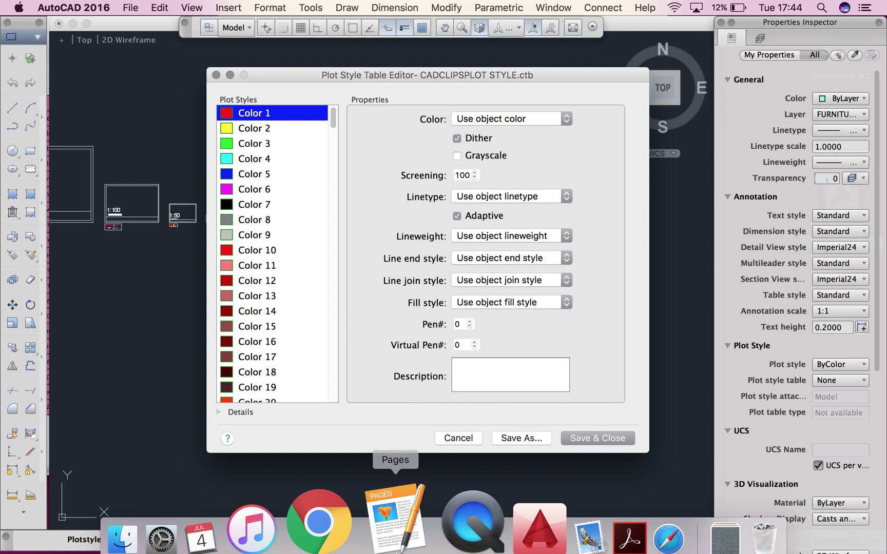
- Switch to Pages to check the layer colours and recorded settings in the table, and return to AutoCAD
{"action": "left_click", "coordinate": [395, 519]}
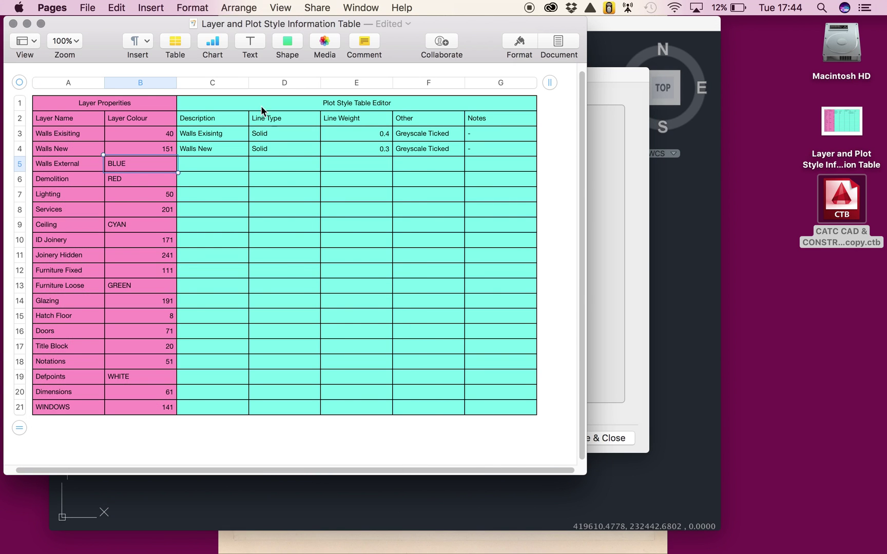
{"action": "left_click_drag", "start_coordinate": [111, 27], "coordinate": [150, 19]}
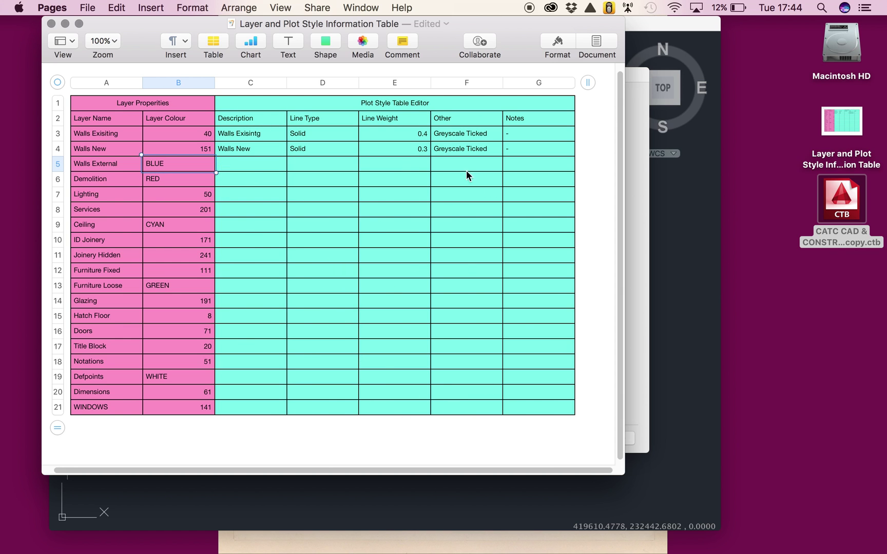
{"action": "left_click", "coordinate": [641, 312]}
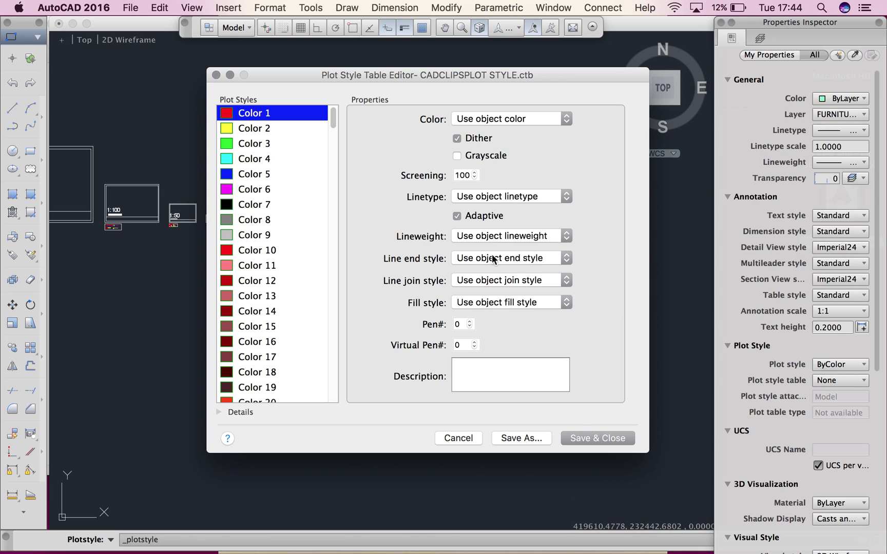